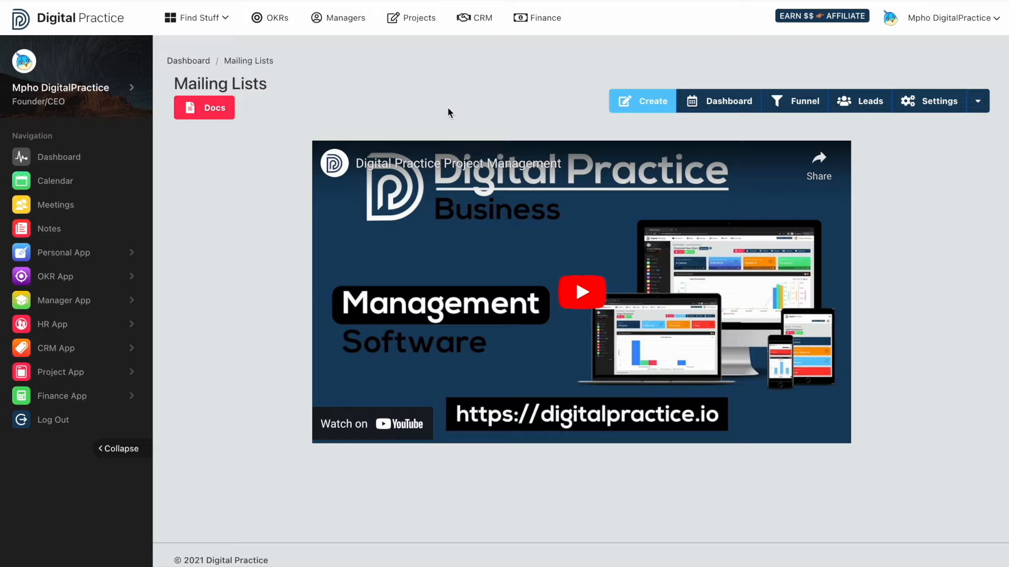
Create a contact group named "Weekly newsletter" with the description "Subscribed contacts to the newsletter" and dismiss the welcome message
click(644, 99)
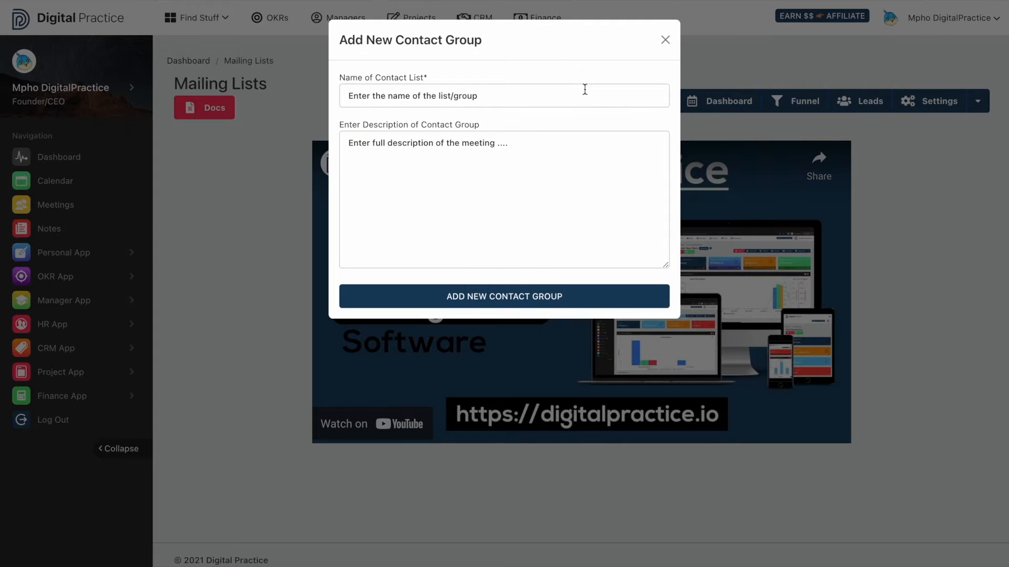
click(580, 95)
text(Week)
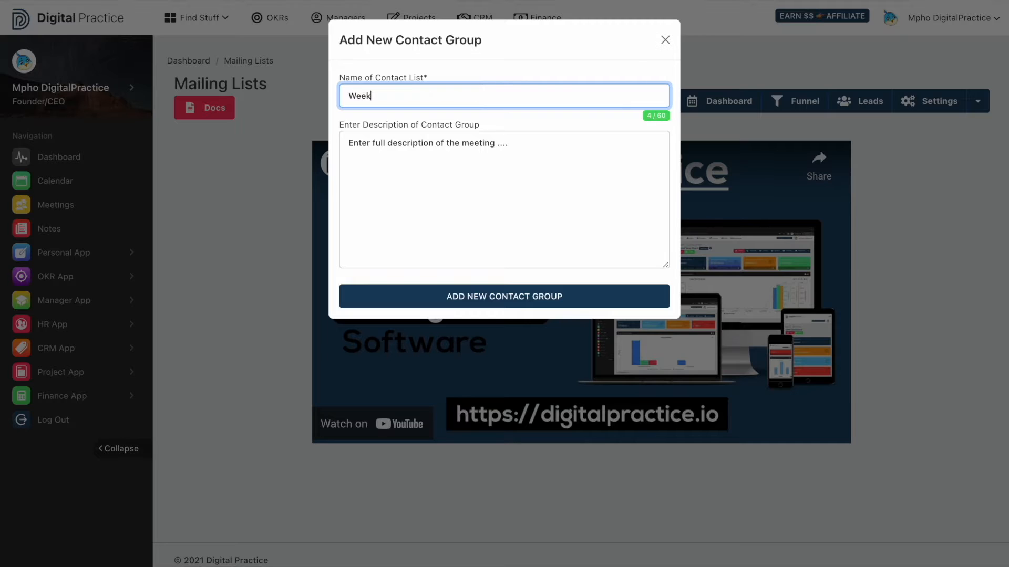
text(ly newsletter)
click(553, 146)
text(S)
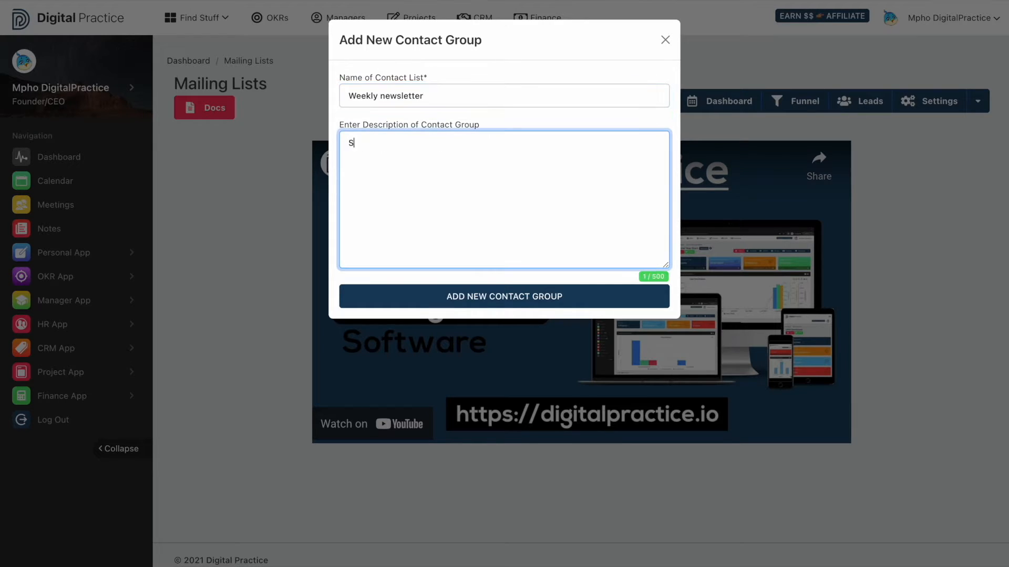
text(ubscribed contacts to the )
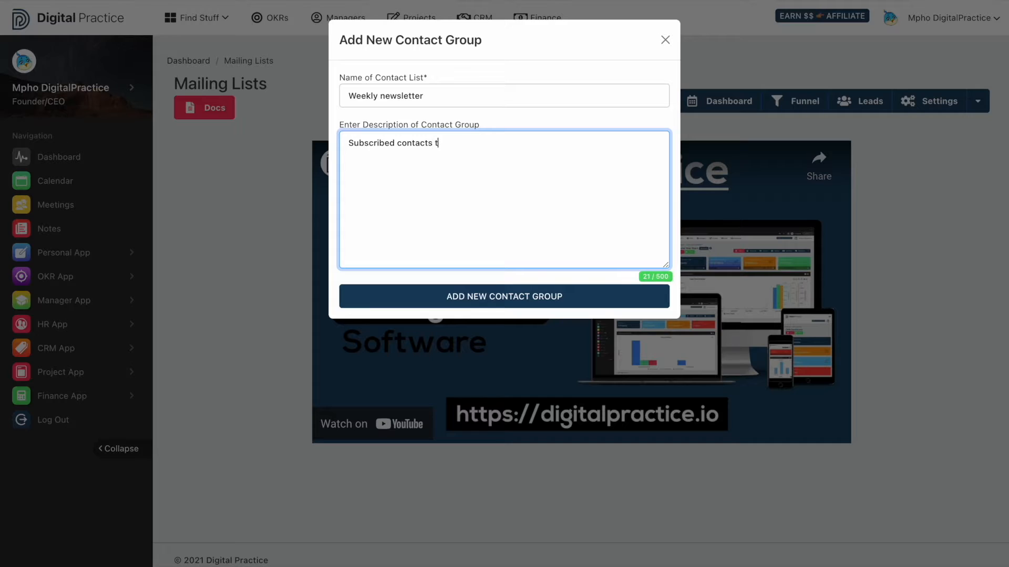
text(newsletter)
click(514, 304)
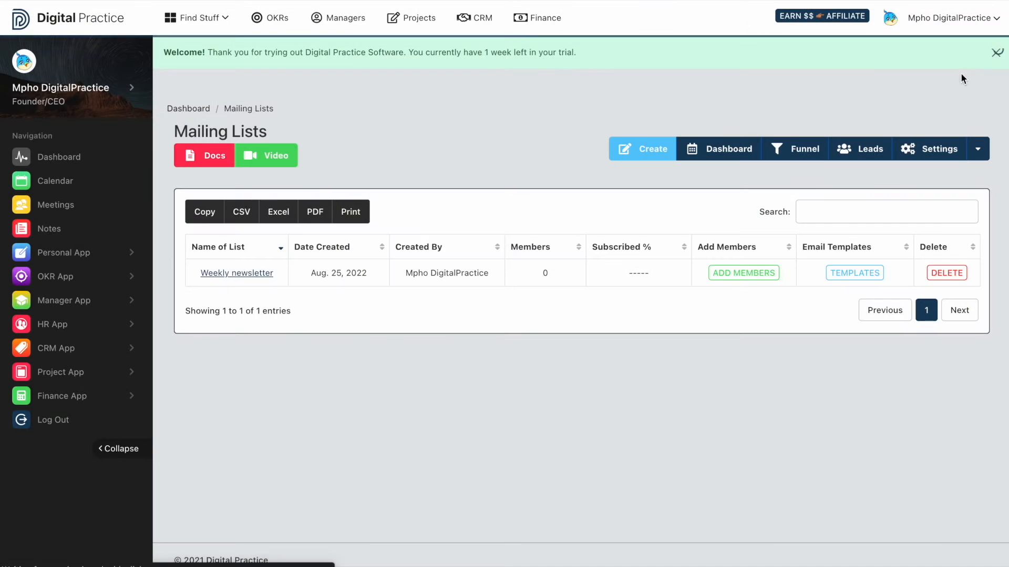
click(996, 53)
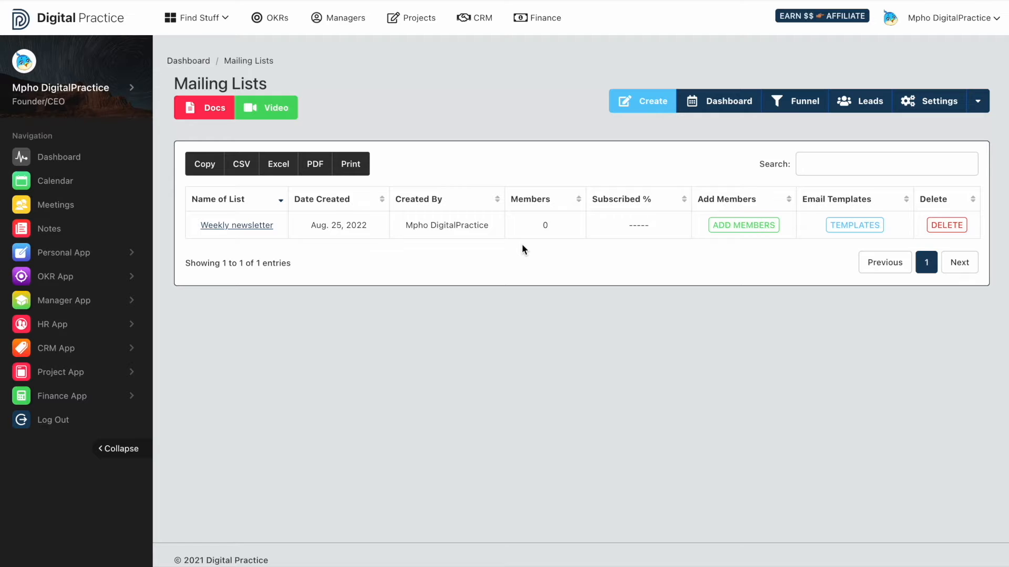
Open the page for adding members to the Weekly newsletter list and review the list's name and description
click(723, 230)
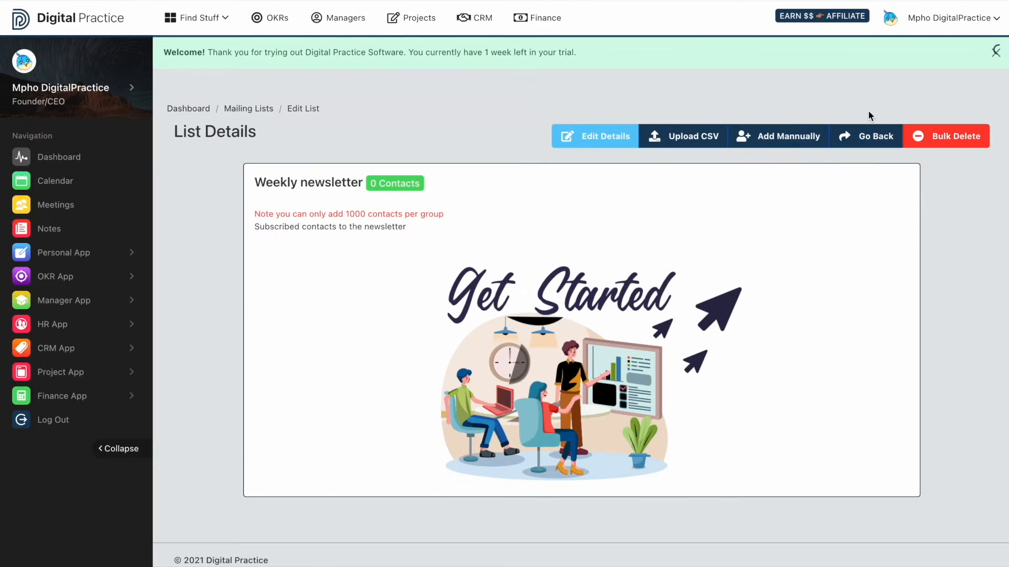
click(983, 57)
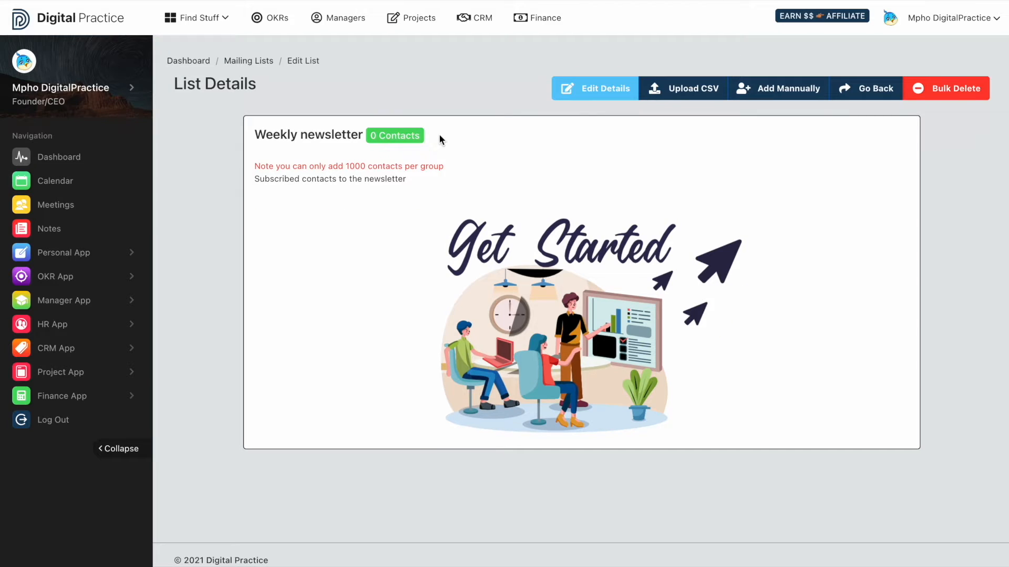
drag(421, 135, 245, 135)
drag(282, 178, 415, 187)
click(566, 158)
Look at the form for editing the list details and the form for adding a contact manually, closing both without changes
click(599, 90)
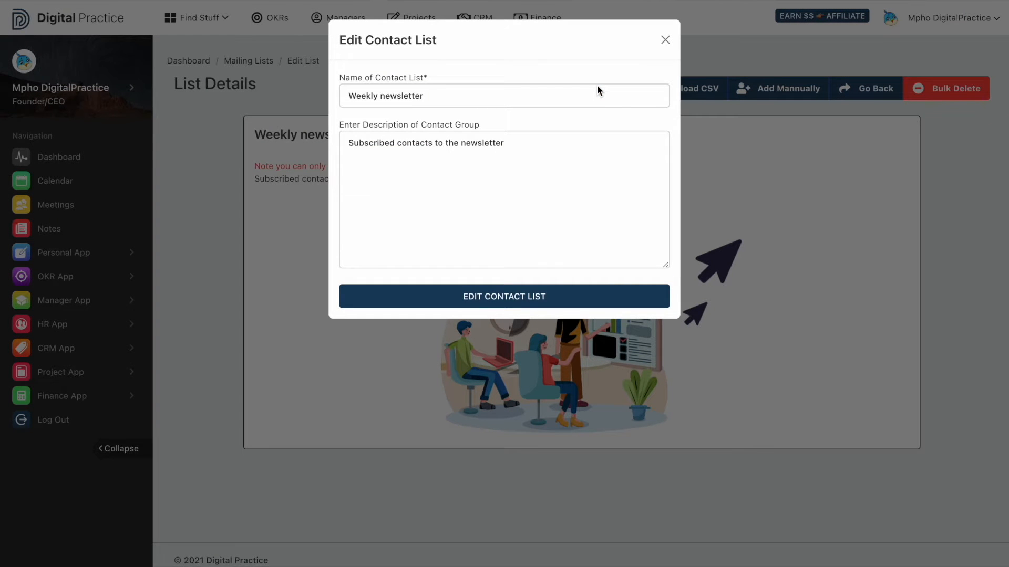
click(755, 182)
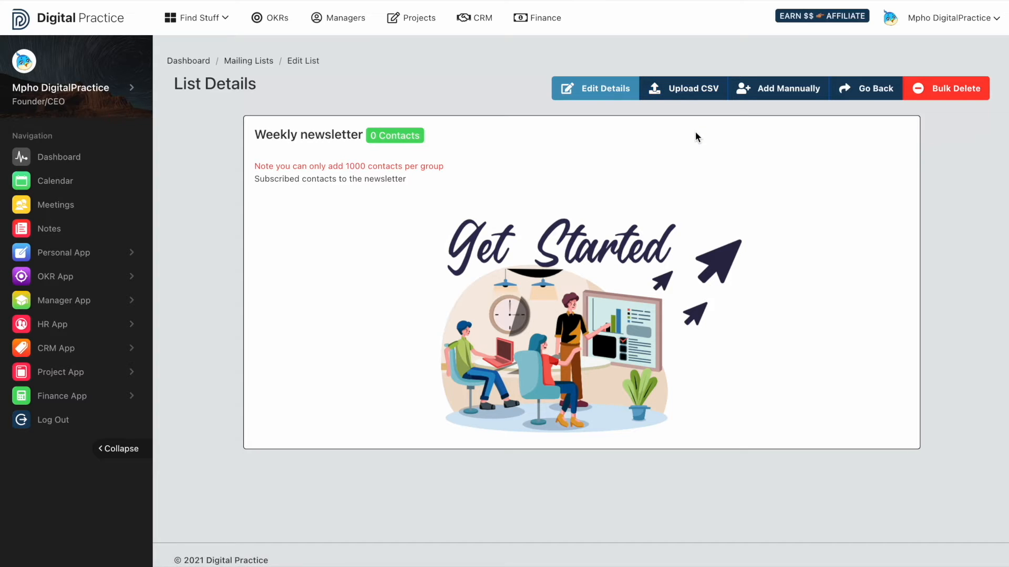
click(776, 92)
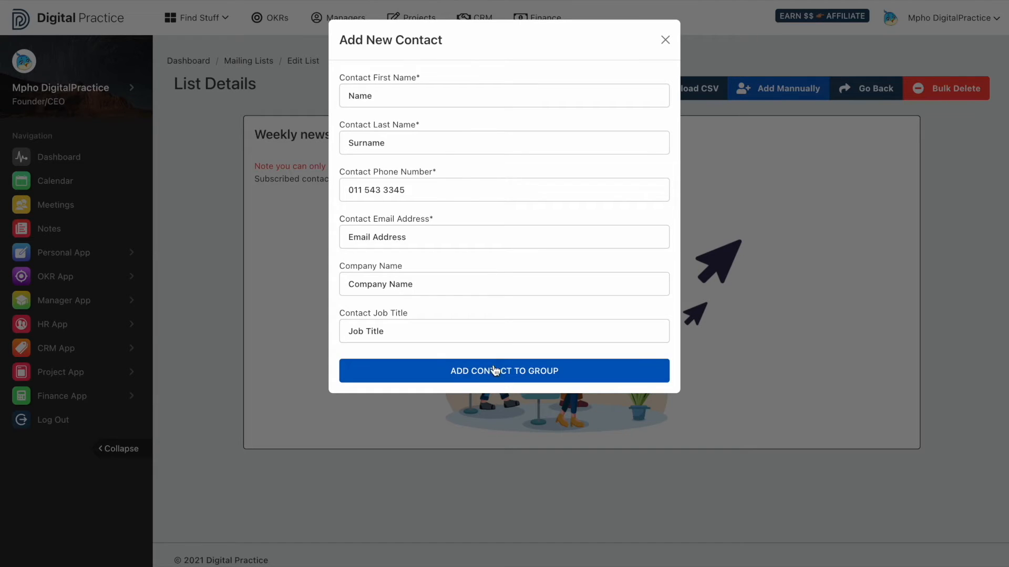
click(725, 230)
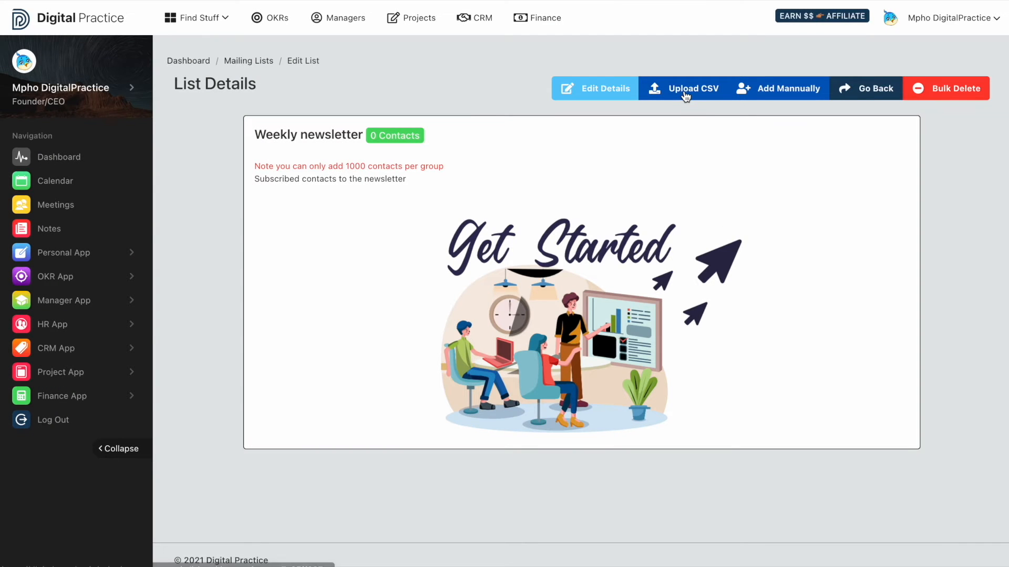
Upload the file 100-contacts.csv from the Desktop to the Weekly newsletter list and dismiss the welcome message
click(684, 90)
click(368, 89)
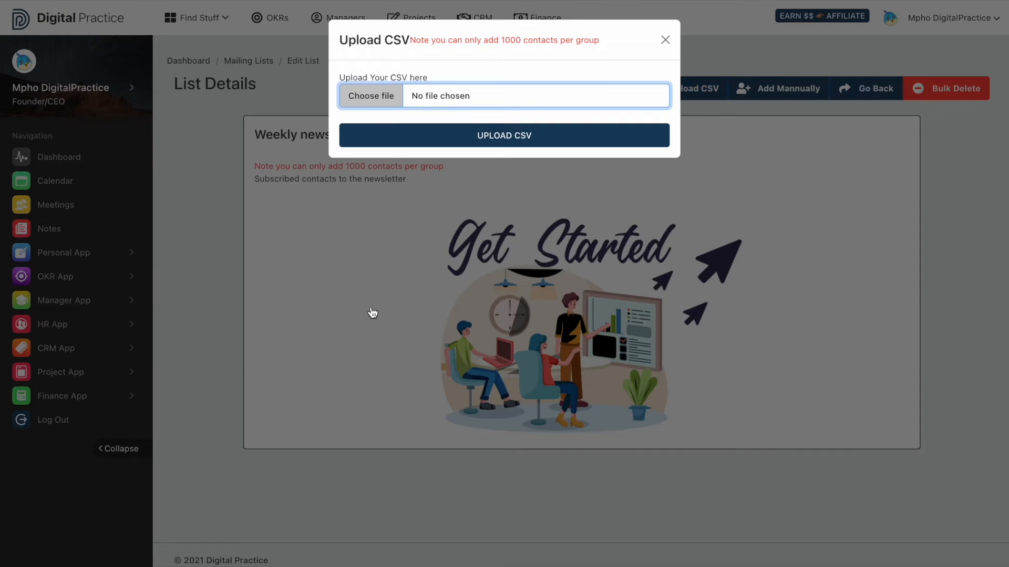
scroll(371, 307, down, 10)
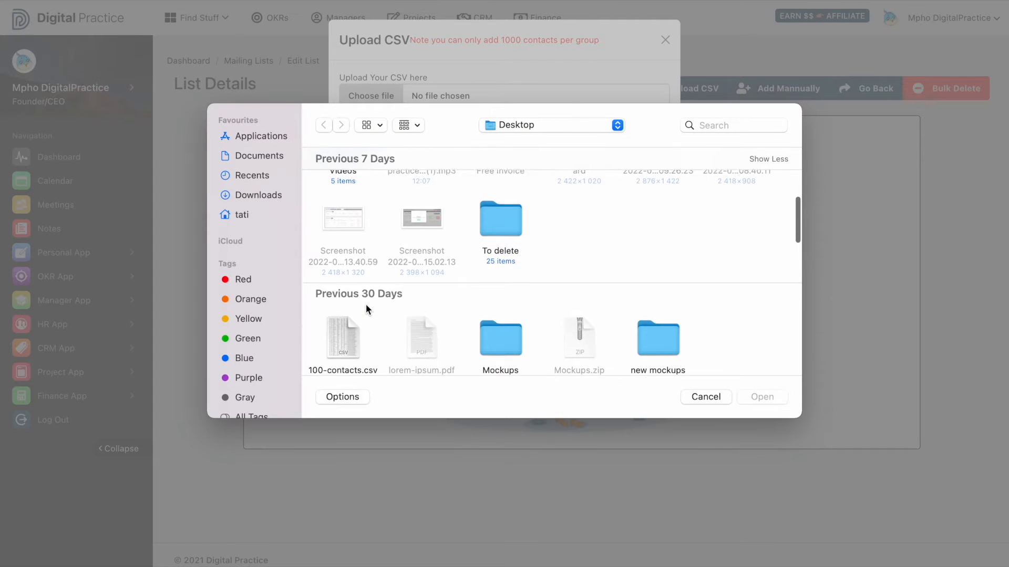
click(326, 333)
click(742, 397)
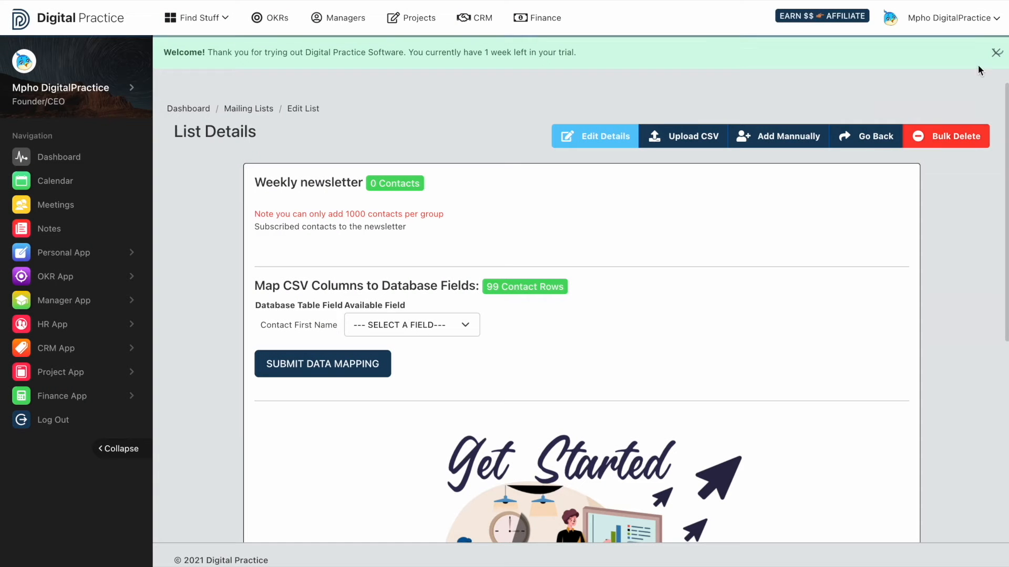
click(997, 52)
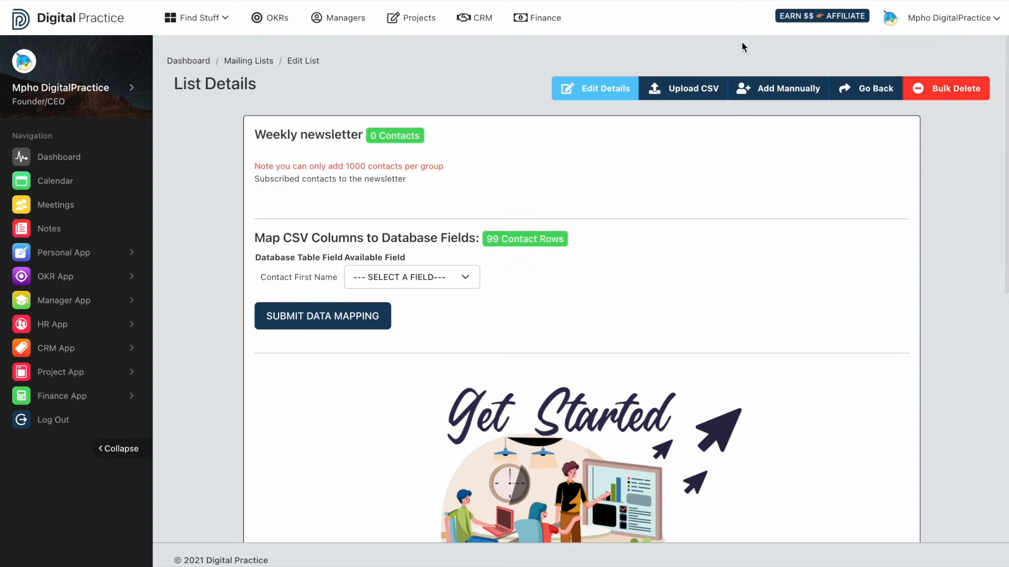
drag(398, 238, 251, 241)
click(266, 253)
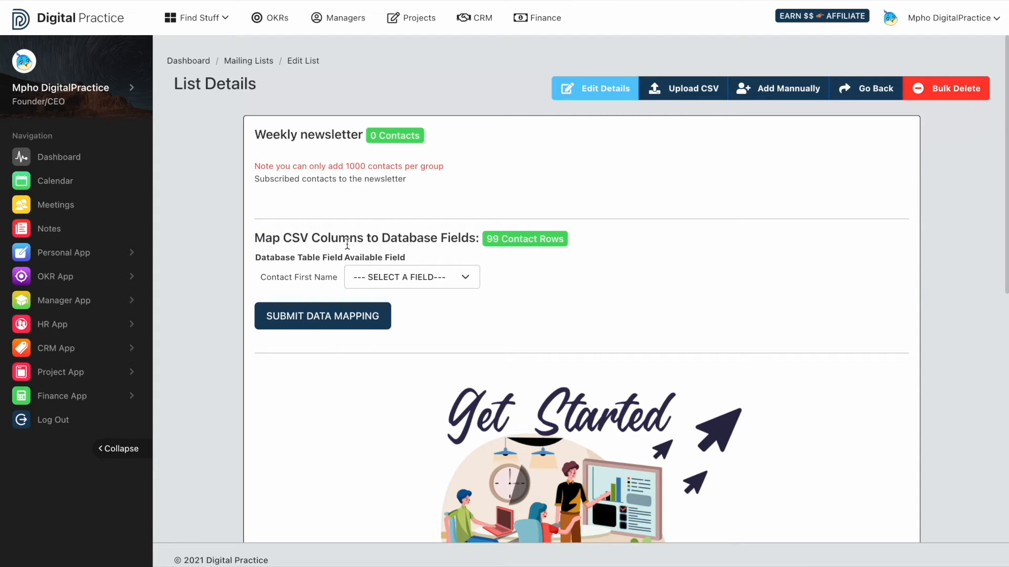
drag(475, 240, 563, 242)
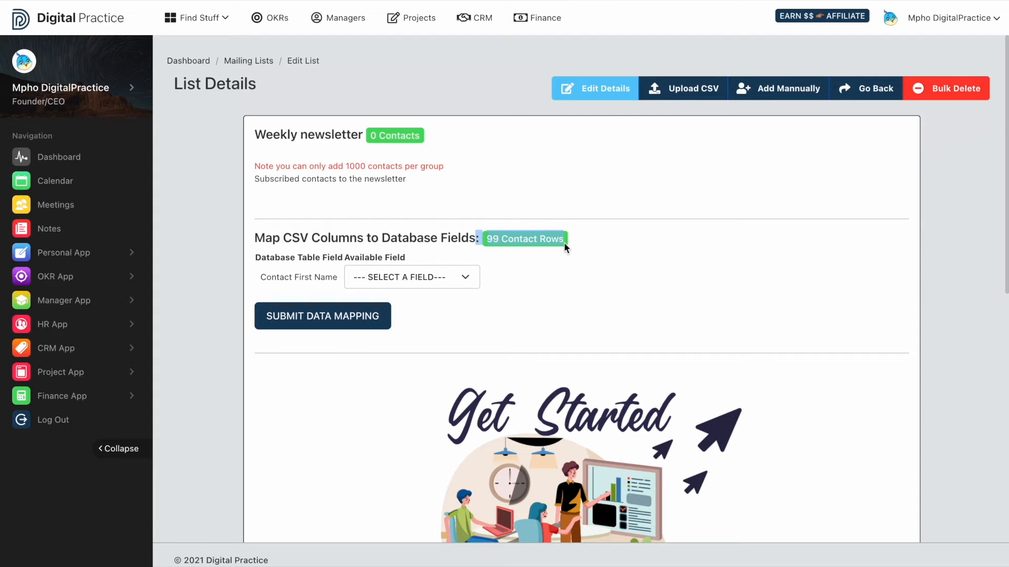
click(545, 300)
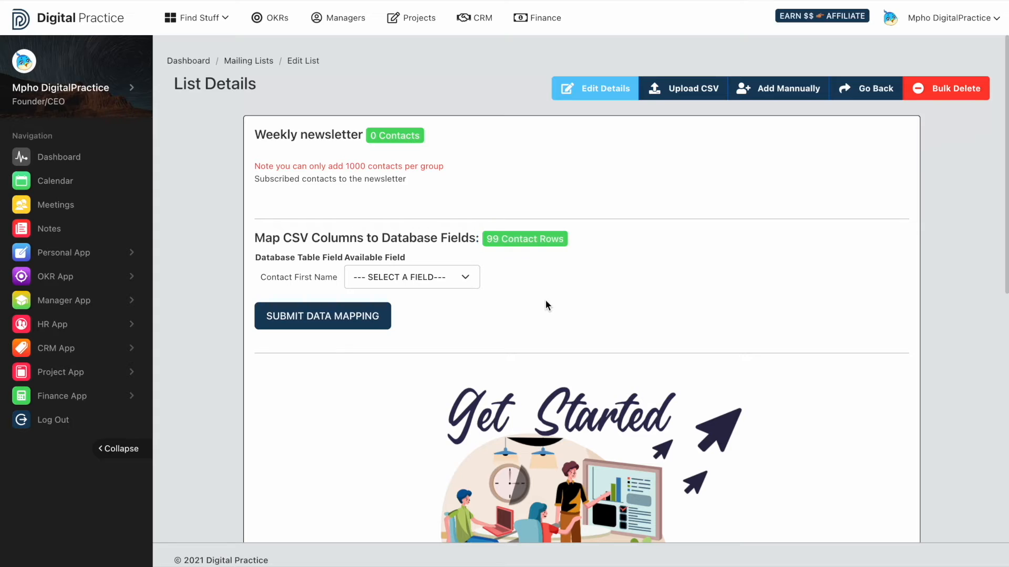
Map the contact first name to first_name, last name to last_name, phone number to phone and email address to email
click(440, 285)
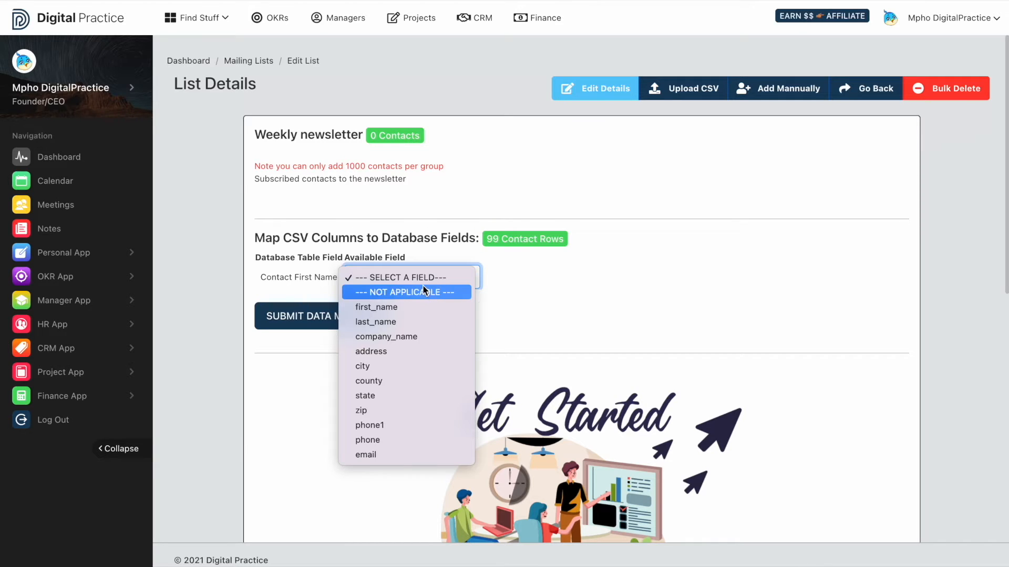
click(394, 309)
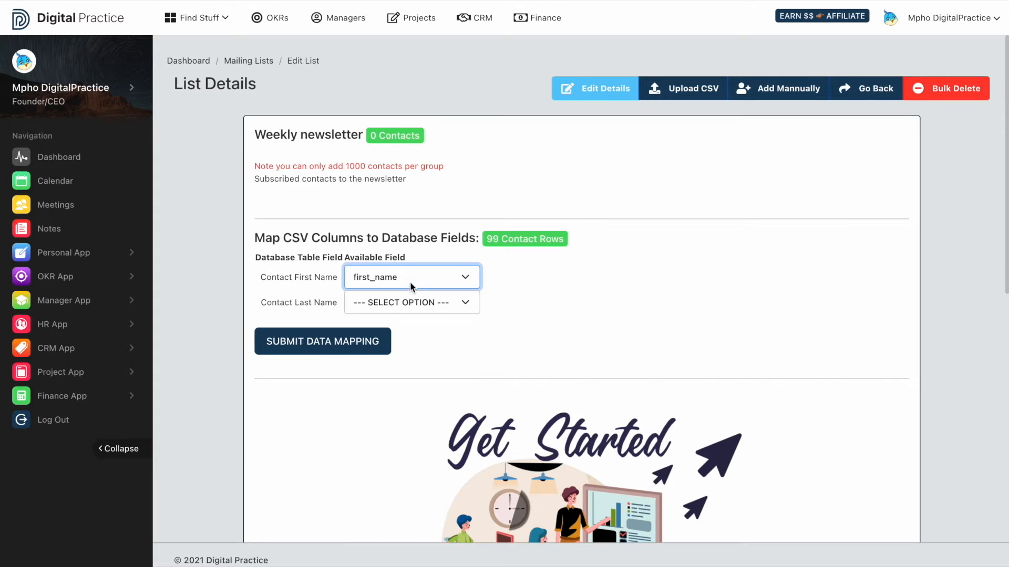
click(409, 283)
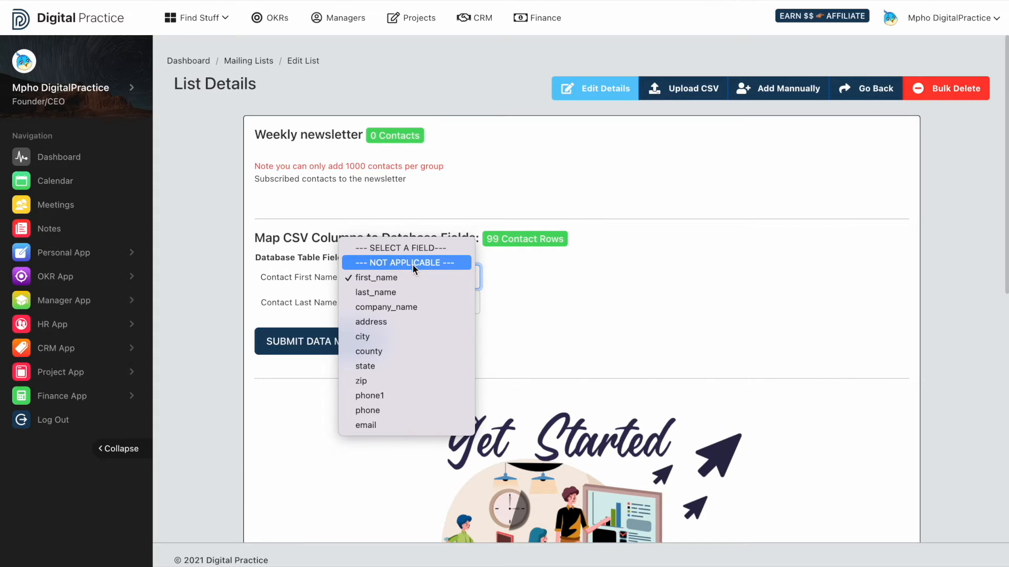
click(402, 274)
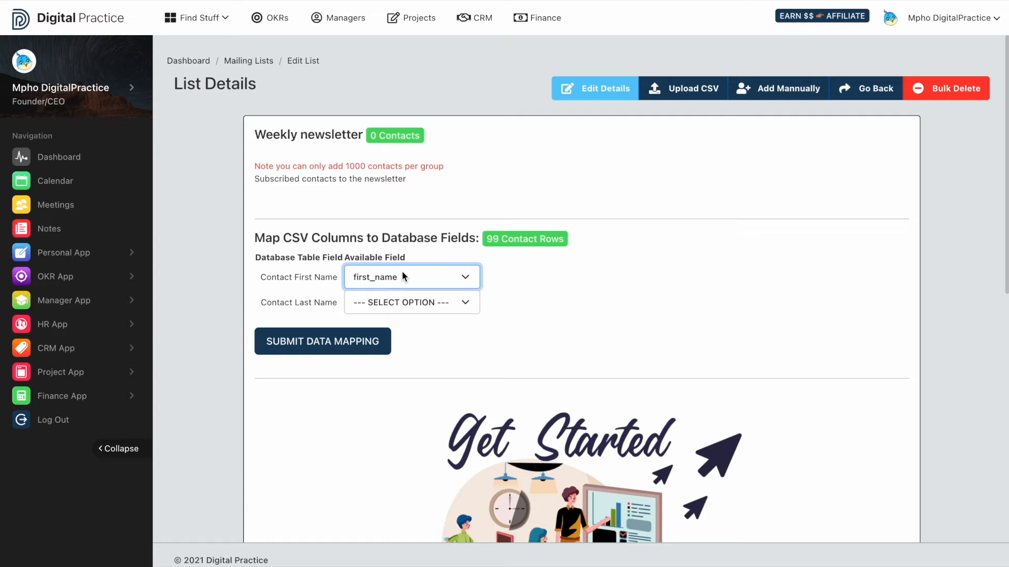
click(405, 302)
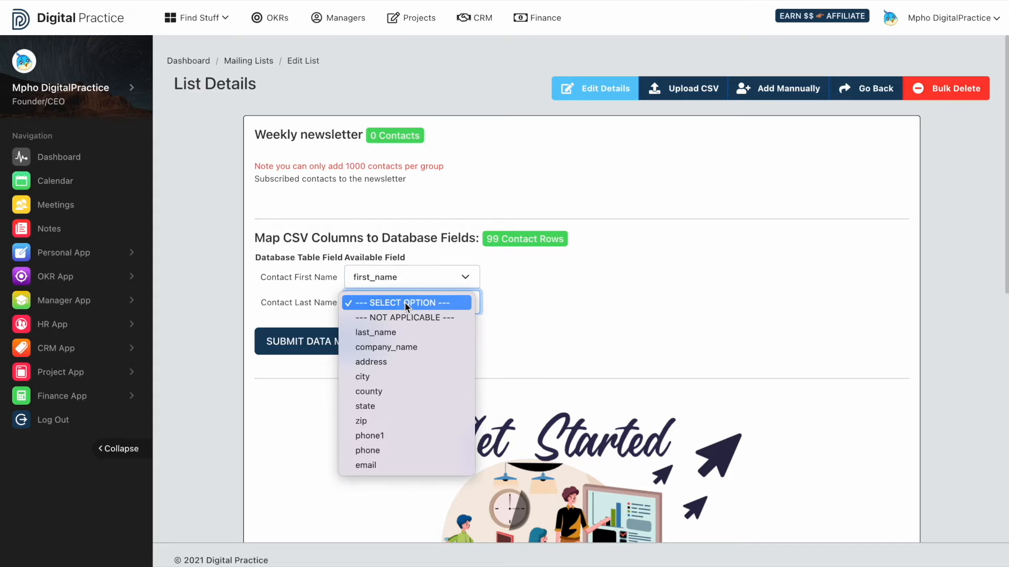
click(383, 333)
click(392, 331)
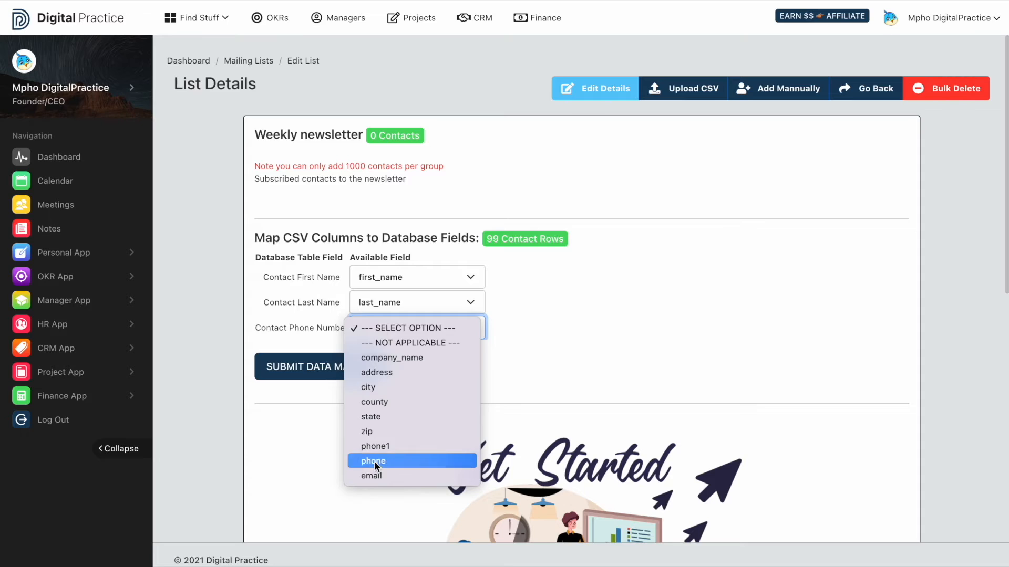
click(374, 461)
click(405, 353)
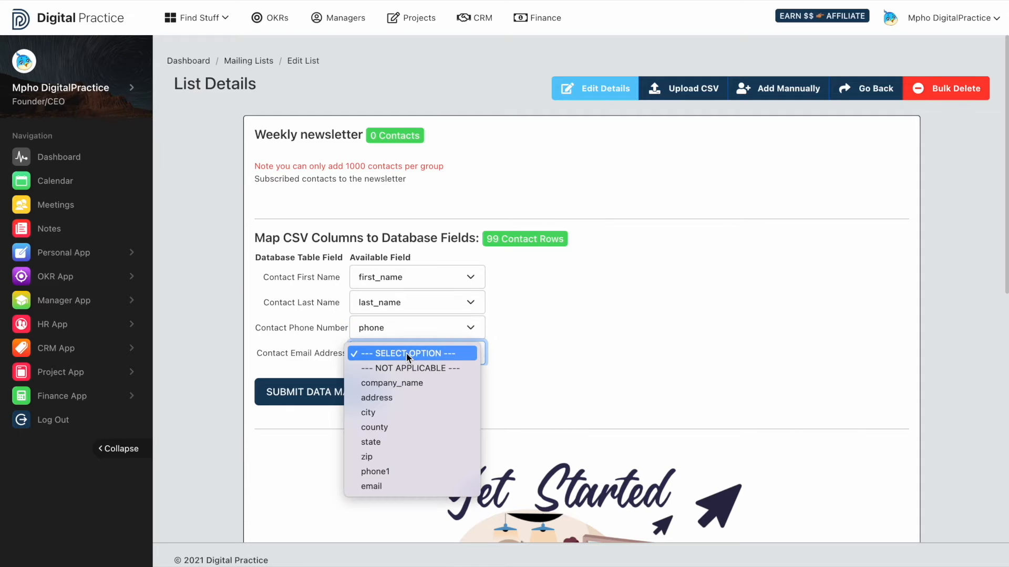
click(367, 487)
Map the website address to address, mark job description, Twitter, Facebook and LinkedIn as not applicable, and submit the data mapping
click(395, 387)
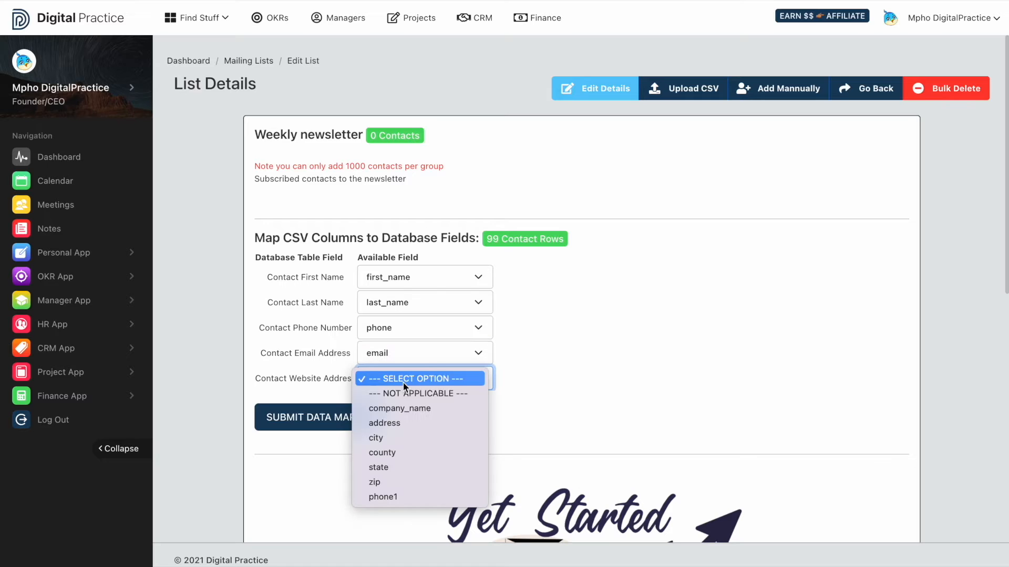
click(393, 425)
click(400, 405)
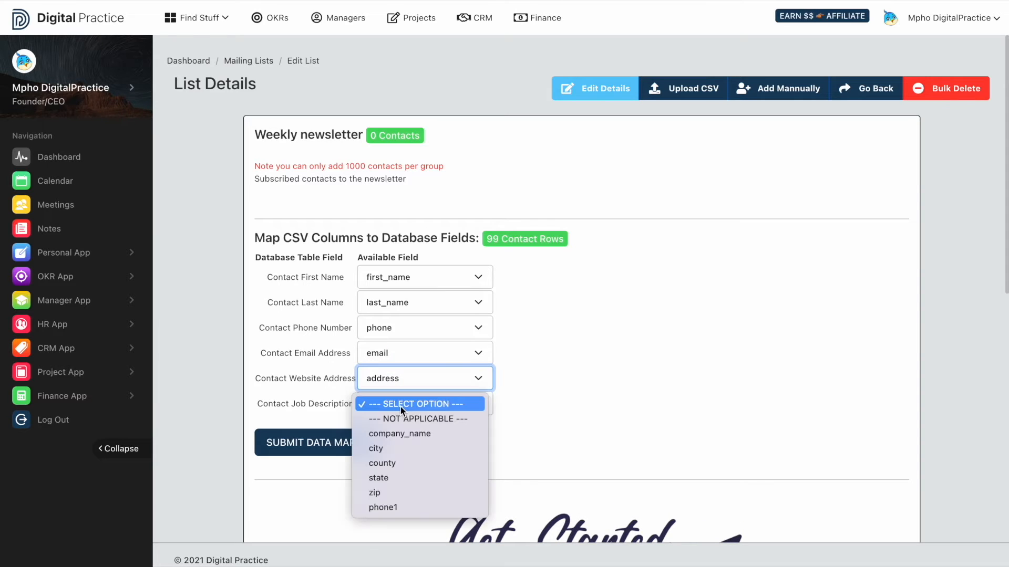
click(401, 417)
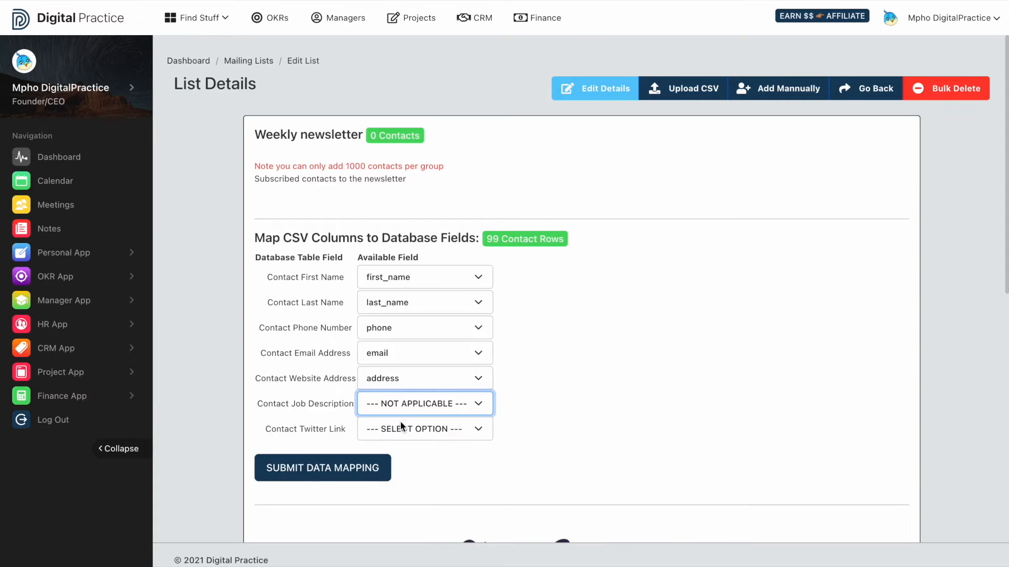
click(400, 429)
click(398, 440)
click(402, 452)
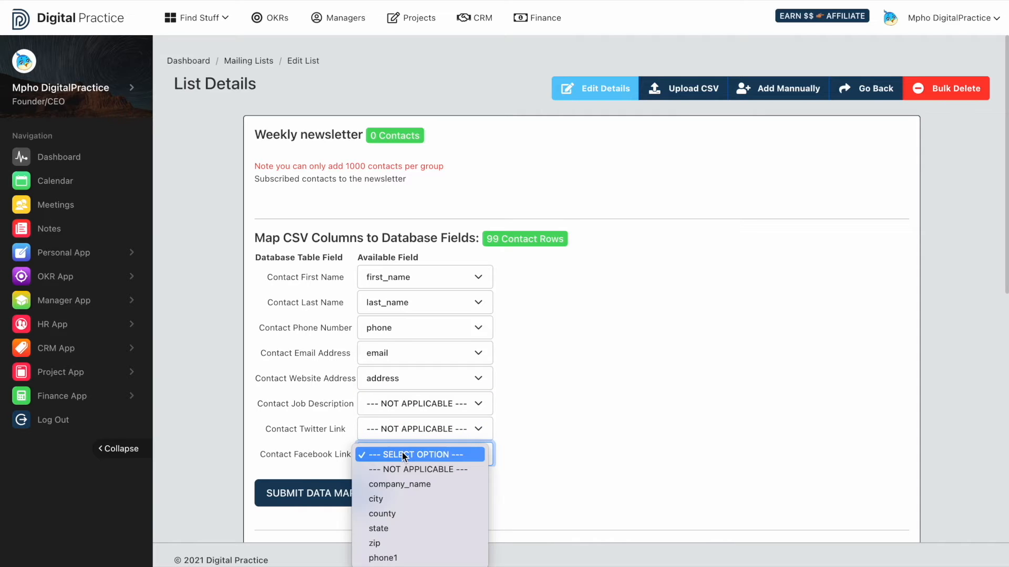
click(401, 466)
click(400, 479)
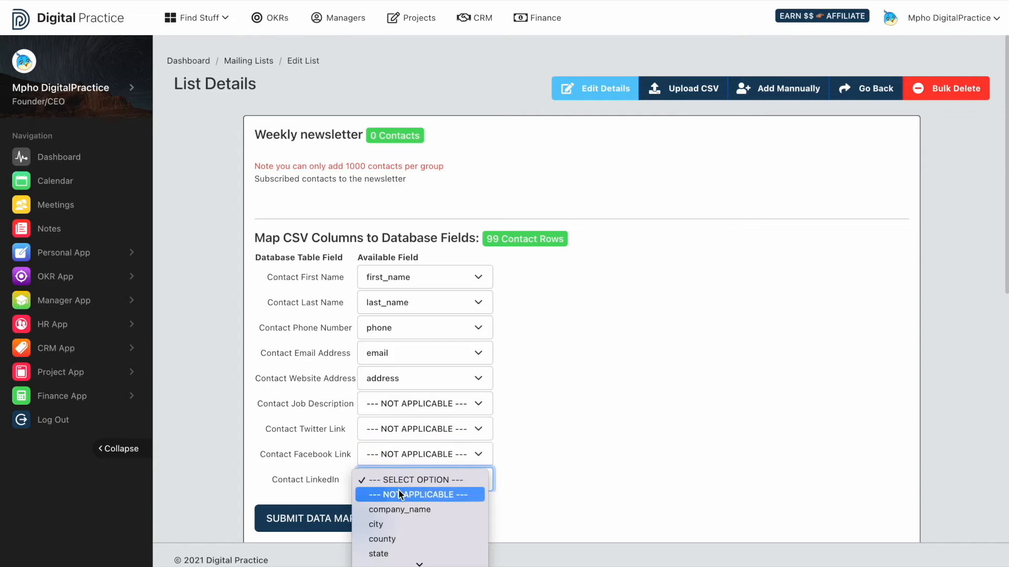
click(399, 494)
scroll(398, 489, down, 2)
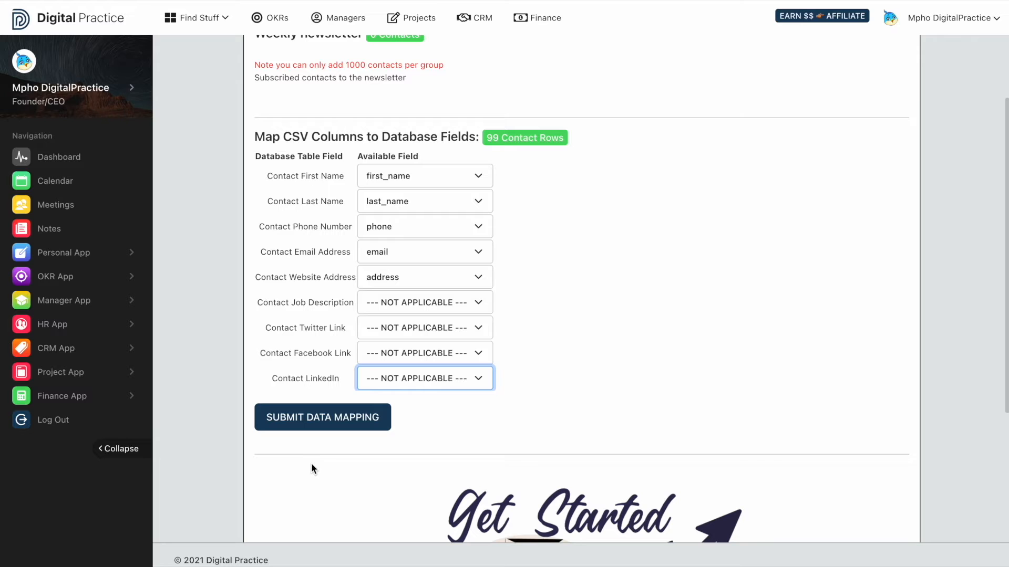
click(355, 428)
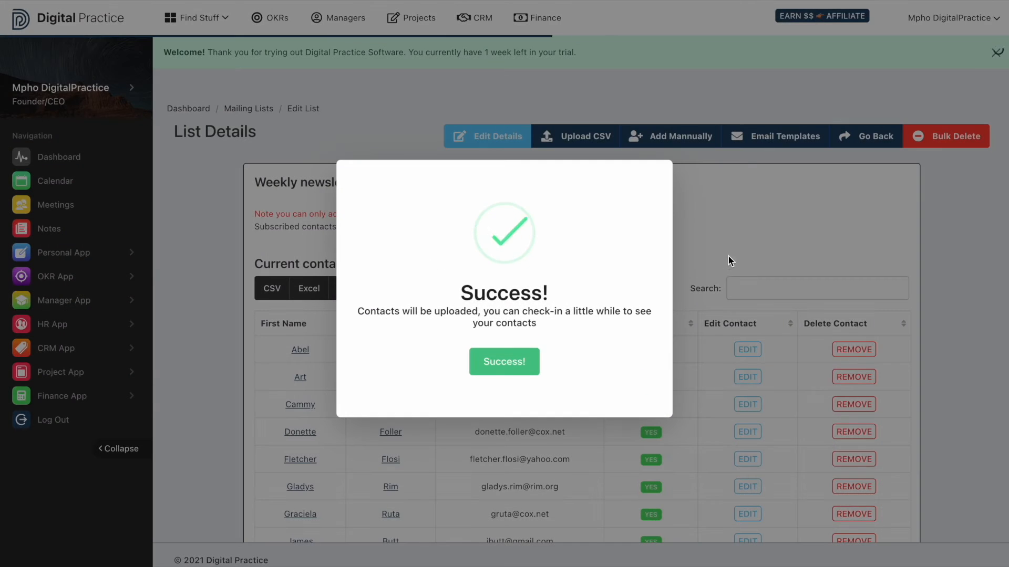
Refresh the Weekly newsletter list details and examine the contact count and the table of imported contacts
click(726, 254)
drag(426, 184, 369, 182)
click(58, 0)
drag(427, 184, 369, 183)
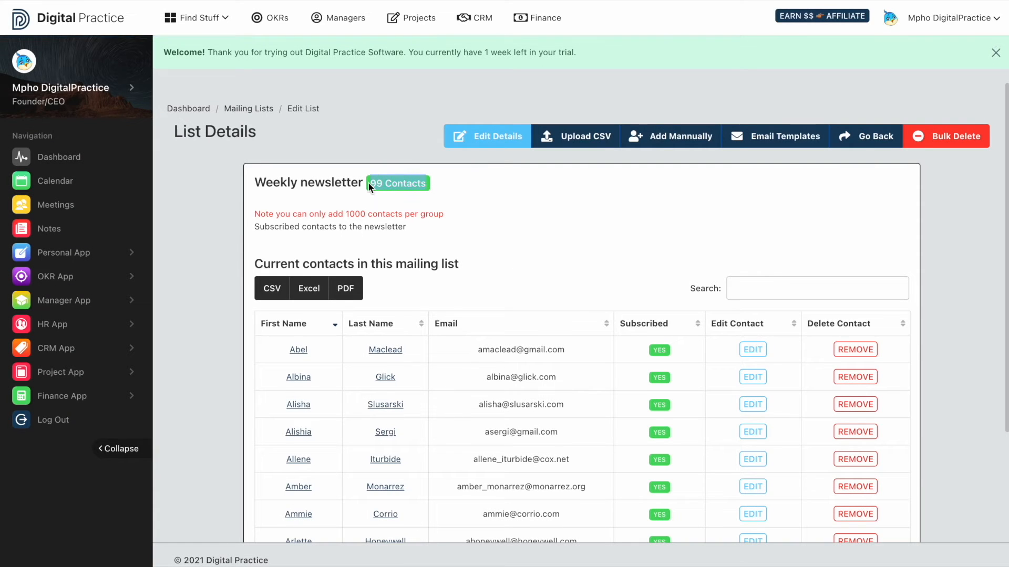
click(856, 89)
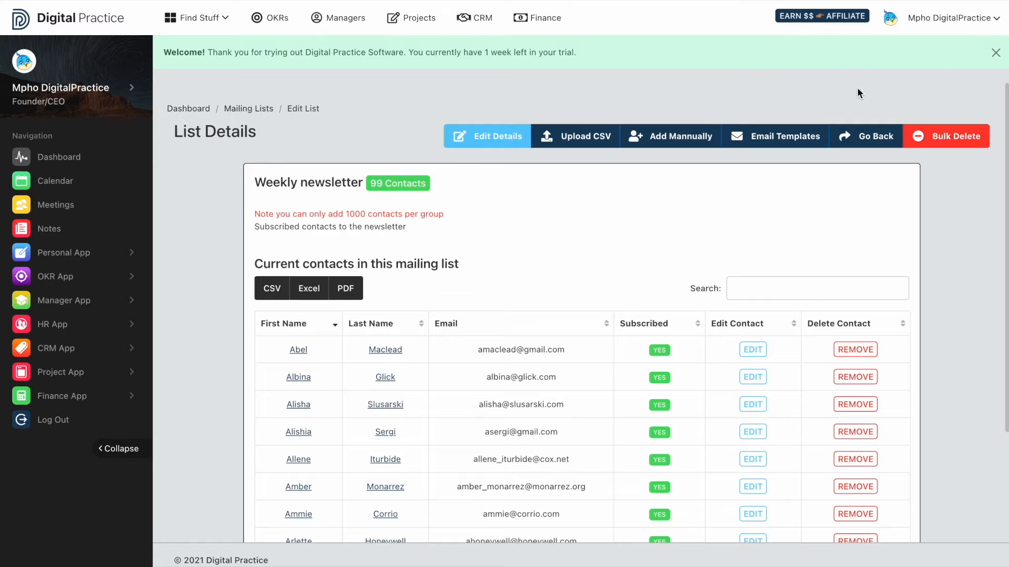
click(995, 55)
scroll(635, 189, down, 3)
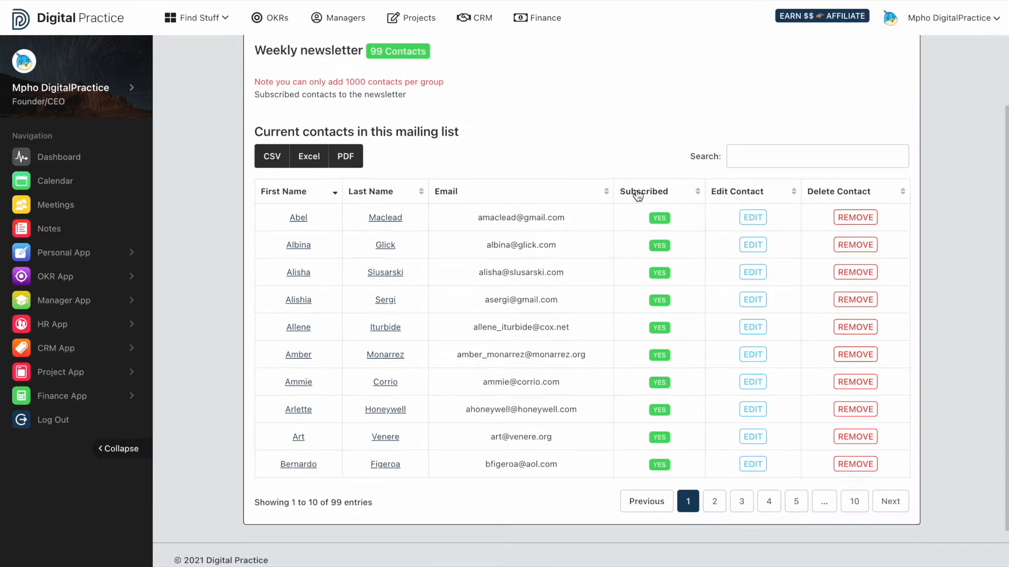
Return from the Weekly newsletter details to the mailing lists overview and examine the list's member count and subscribed percentage
scroll(637, 195, down, 1)
scroll(720, 361, up, 3)
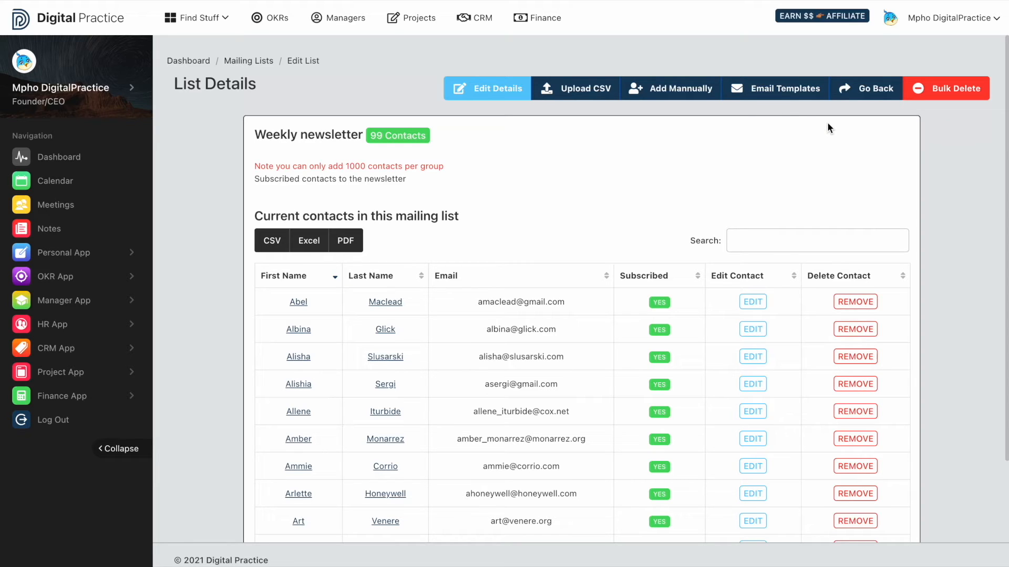
click(867, 94)
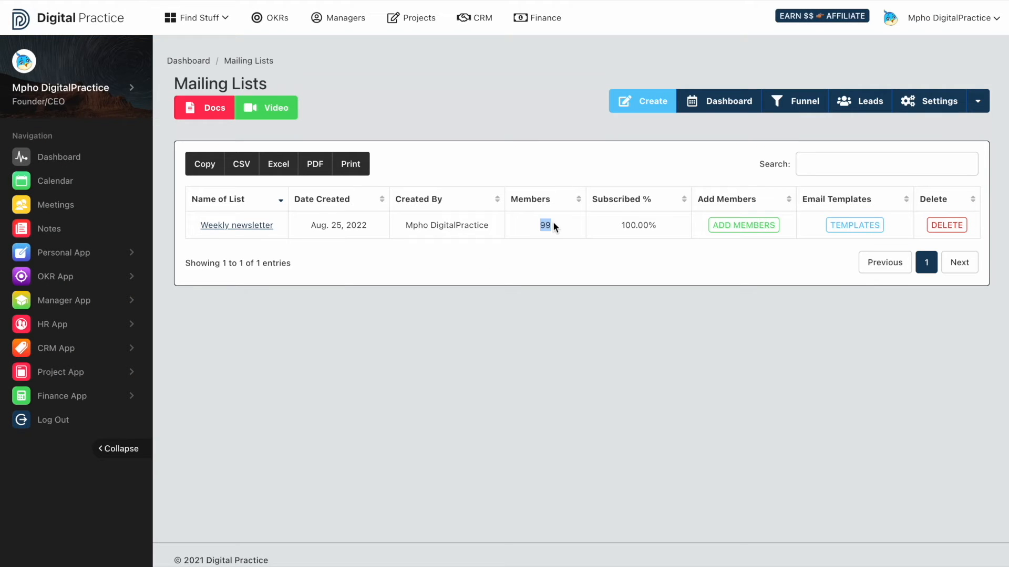
drag(611, 223, 664, 222)
drag(560, 225, 525, 226)
click(610, 253)
Add a new email template to the Weekly newsletter list and dismiss the welcome messages
click(858, 231)
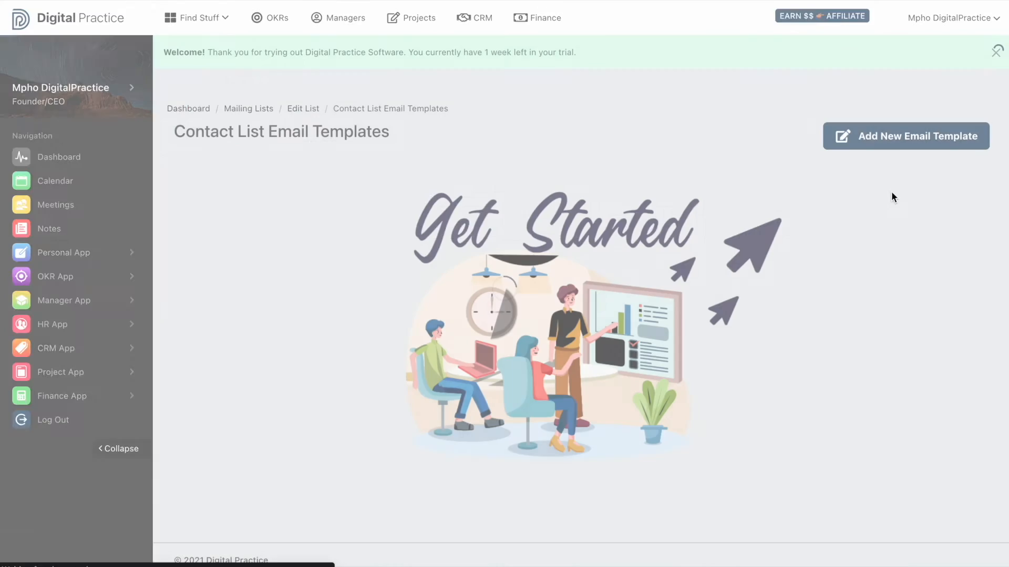
click(997, 55)
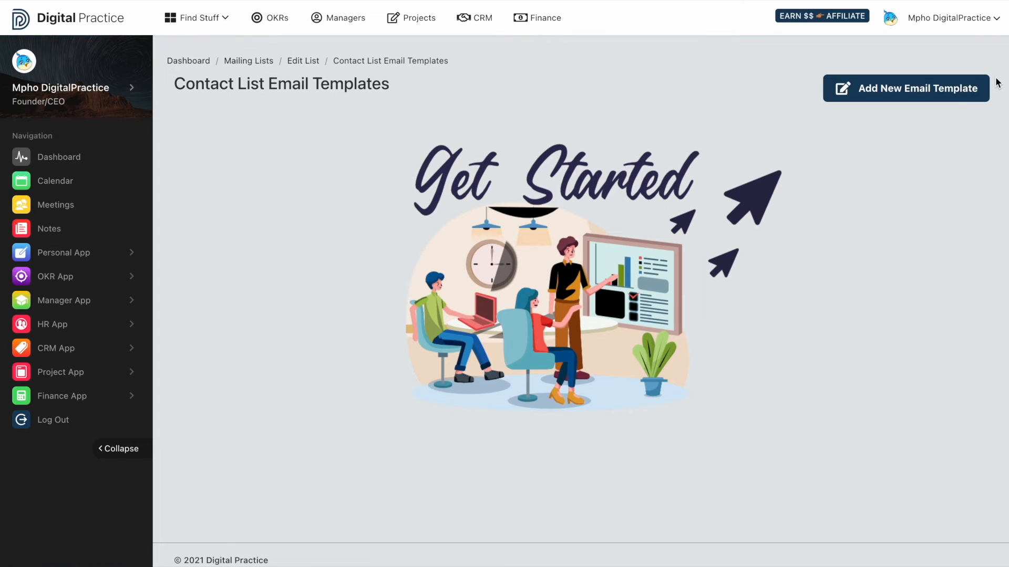
click(957, 103)
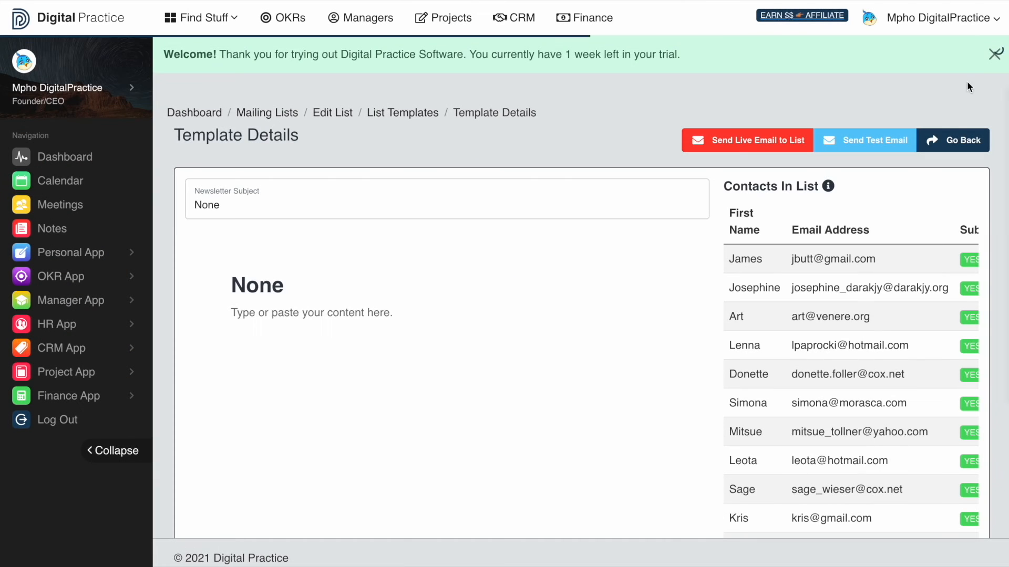
click(996, 56)
Set the newsletter subject to "Good News, we are here!"
click(263, 166)
key(ctrl+a)
text(Good News, we areh)
key(BackSpace)
text(here`)
key(BackSpace)
text(!)
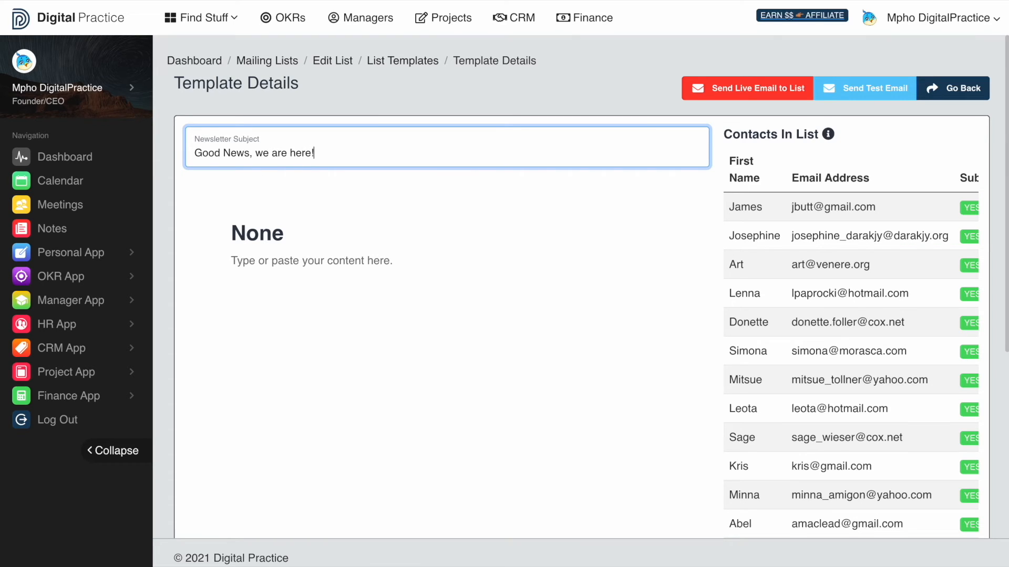
Replace the template's placeholder heading "None" with the copied email content beginning "Hello there," and review the pasted text
drag(284, 235, 223, 222)
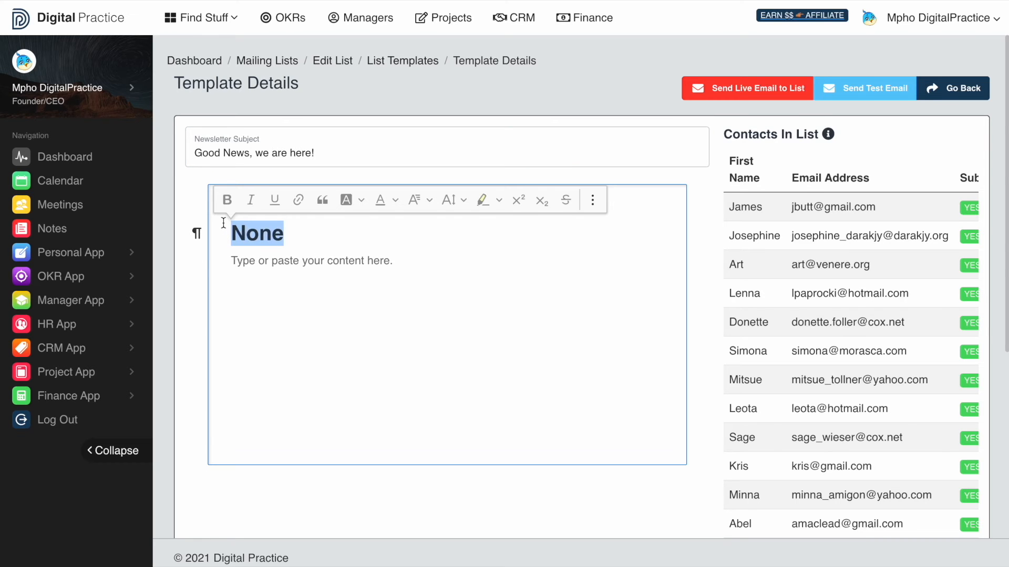
key(ctrl+v)
scroll(377, 249, up, 5)
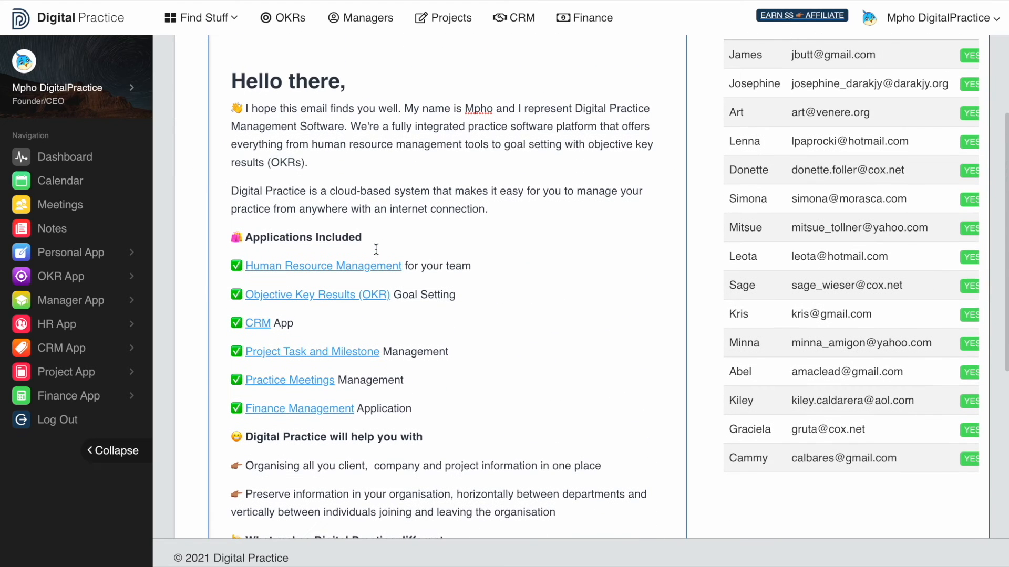
scroll(376, 249, up, 3)
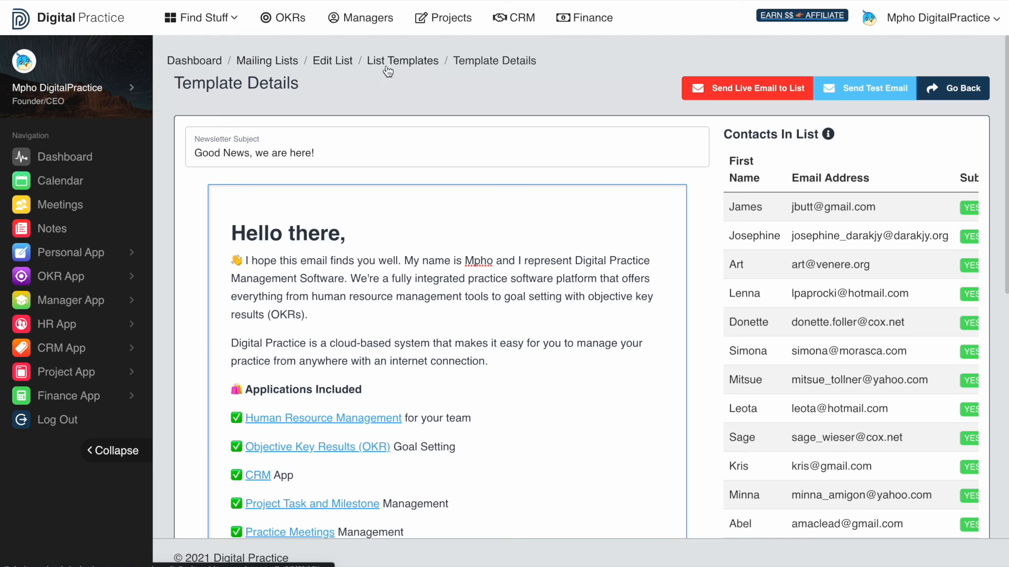
Review the contacts in the Weekly newsletter list details and return to the mailing lists overview, dismissing the welcome messages
click(331, 64)
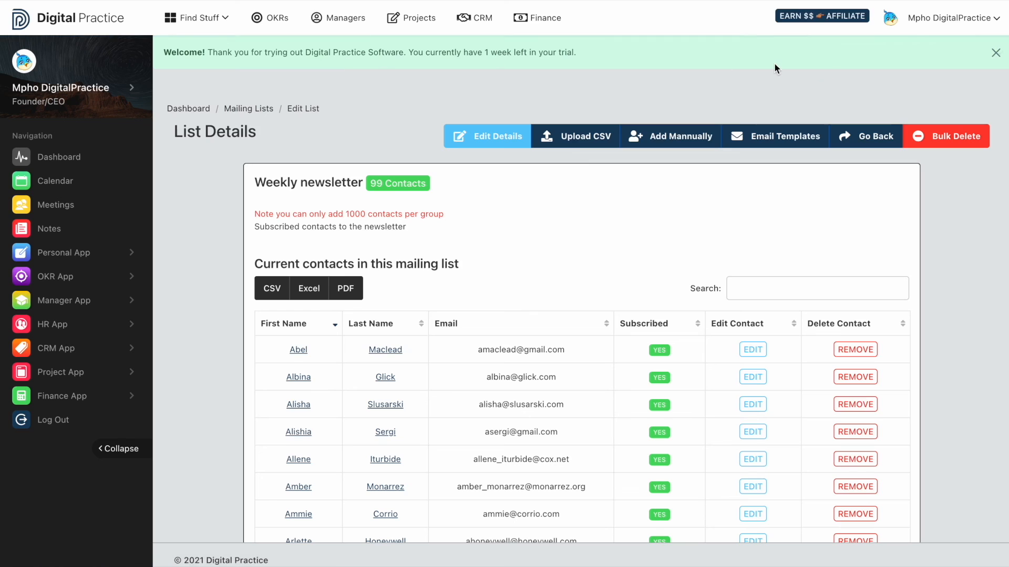
click(994, 52)
scroll(635, 295, down, 1)
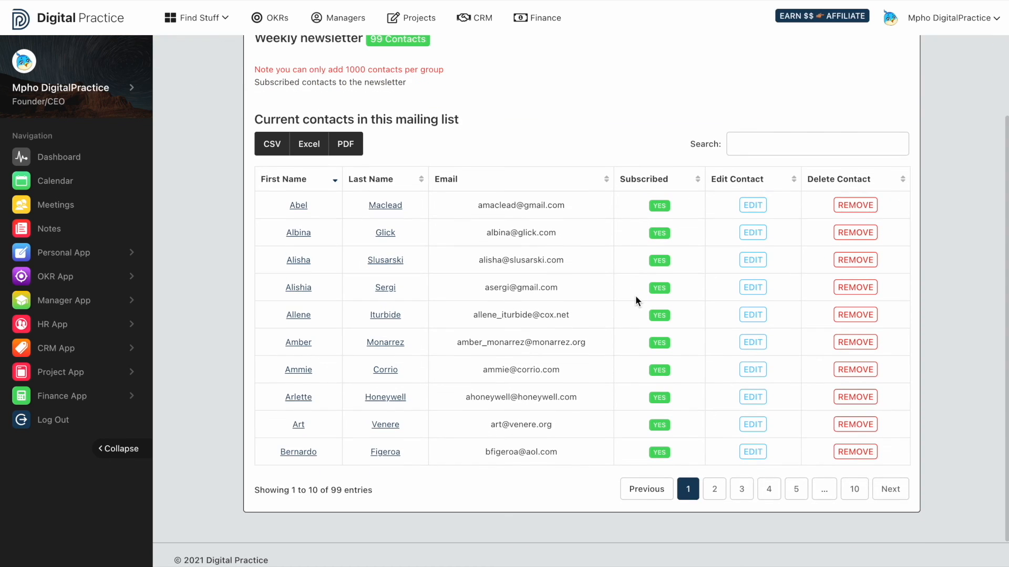
scroll(635, 295, up, 1)
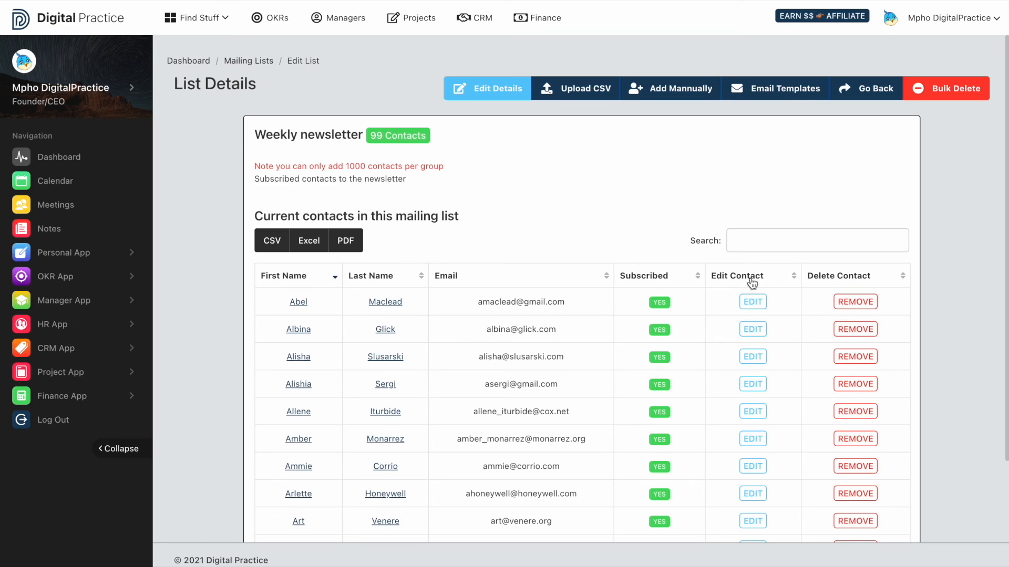
click(252, 62)
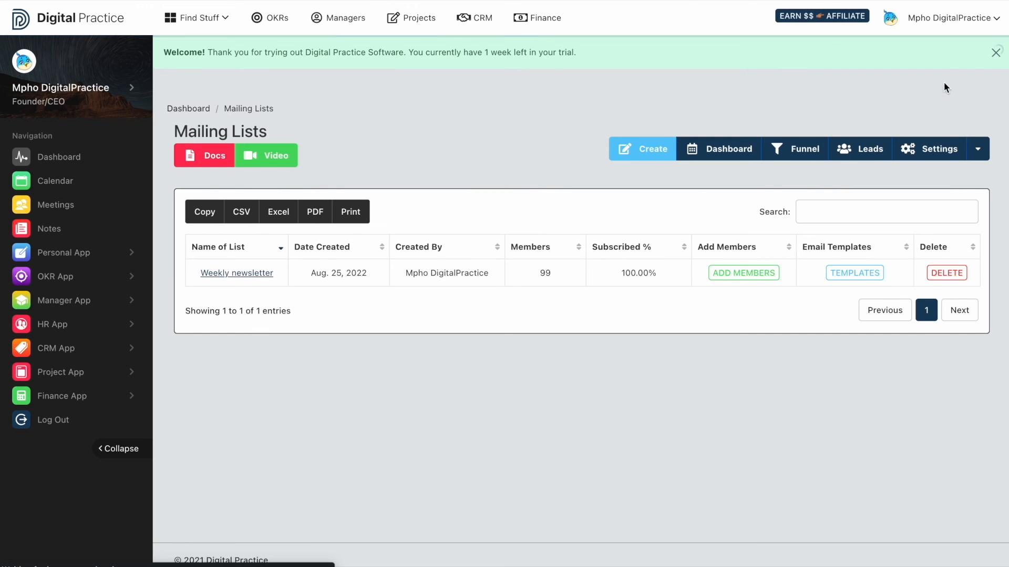
click(996, 53)
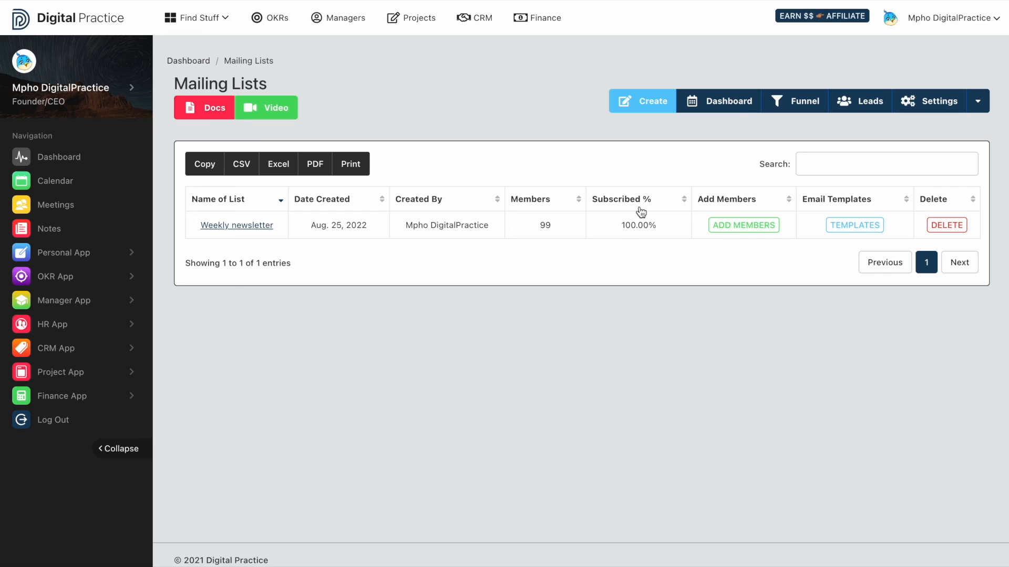